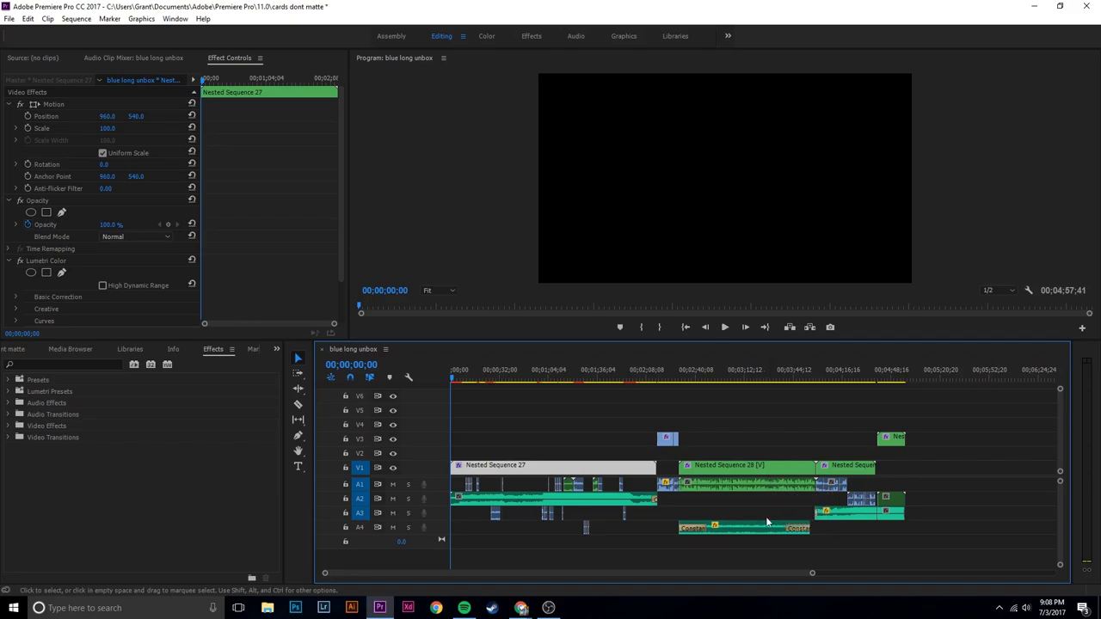
Step: Open Nested Sequence 27 and examine its opening seconds, including the settings of the Plexus overlay clip on V4
double_click(610, 468)
mouse_move(452, 380)
mouse_down()
mouse_move(508, 382)
mouse_move(454, 386)
mouse_up()
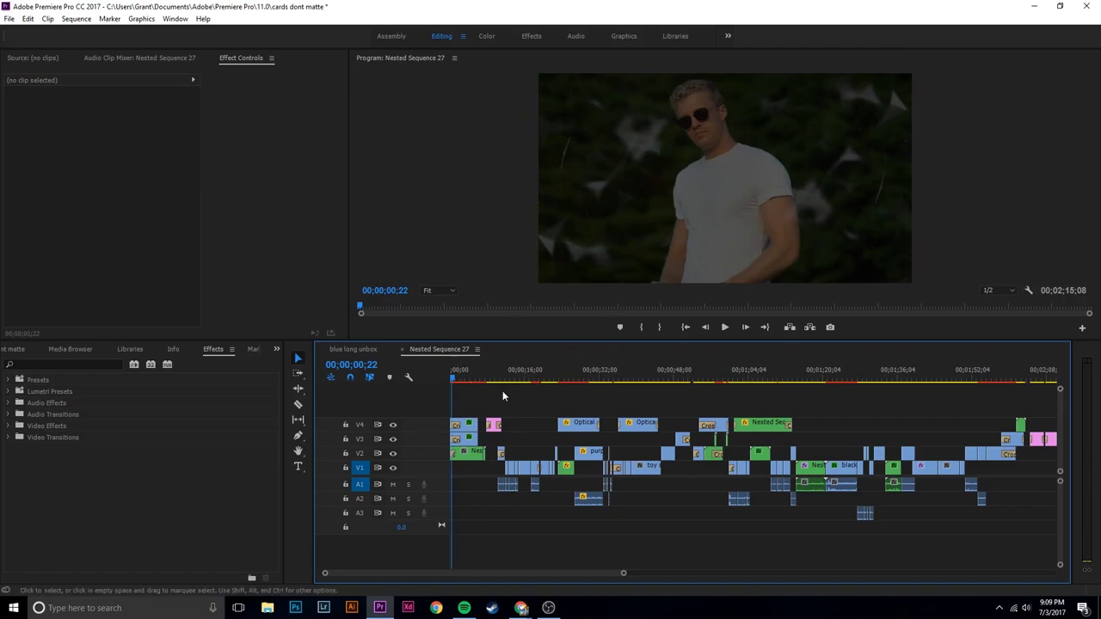
drag(455, 381, 464, 381)
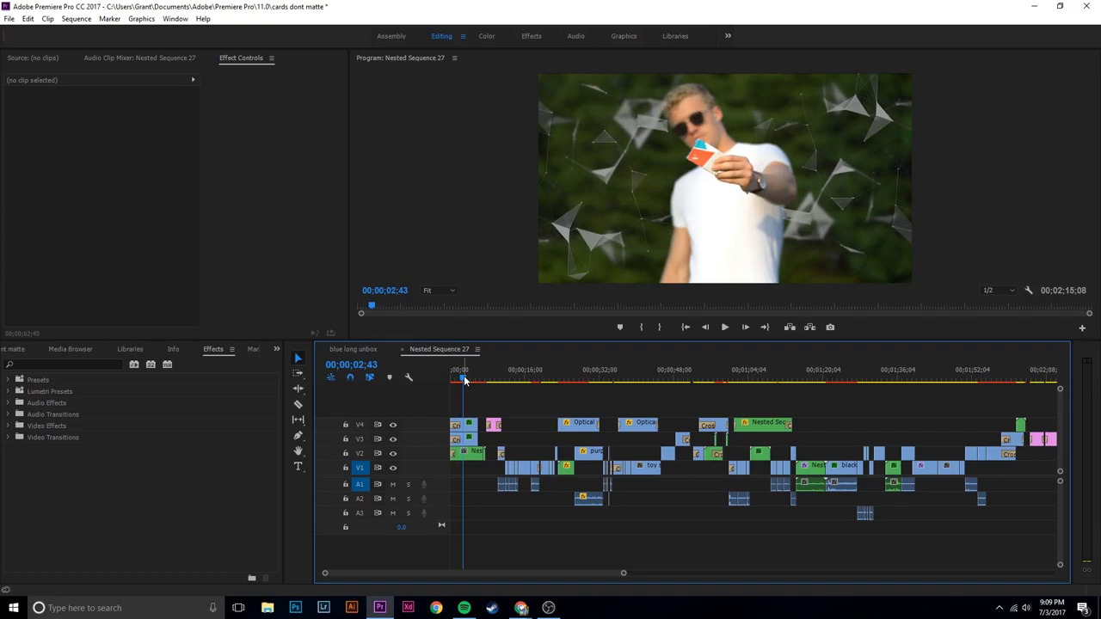
drag(464, 381, 467, 381)
click(469, 425)
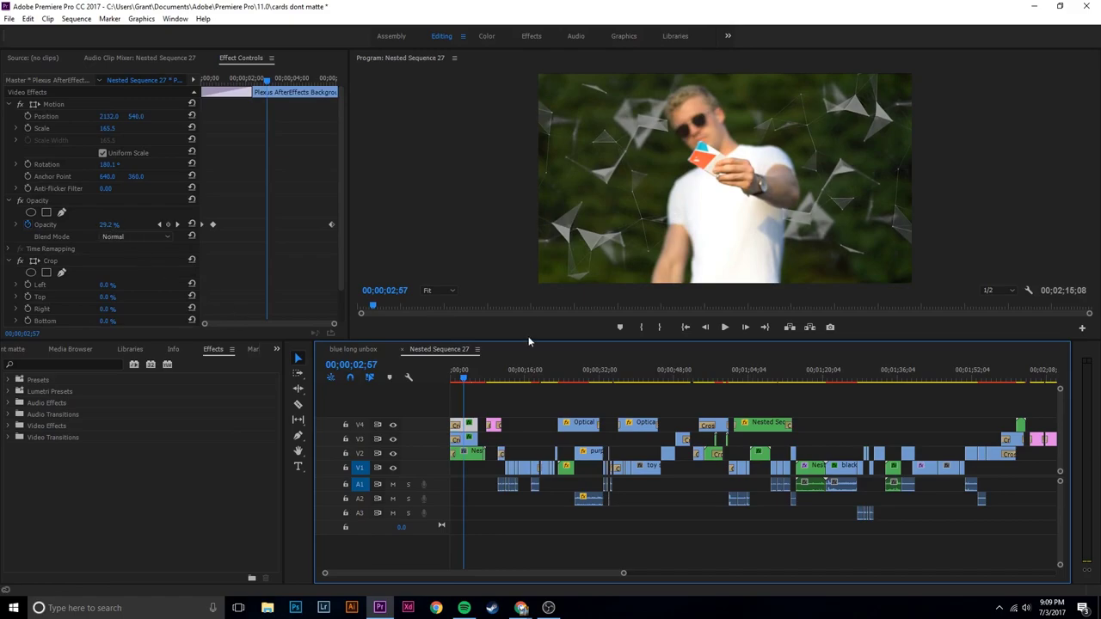
mouse_move(465, 381)
mouse_down()
mouse_move(490, 376)
mouse_move(469, 383)
mouse_up()
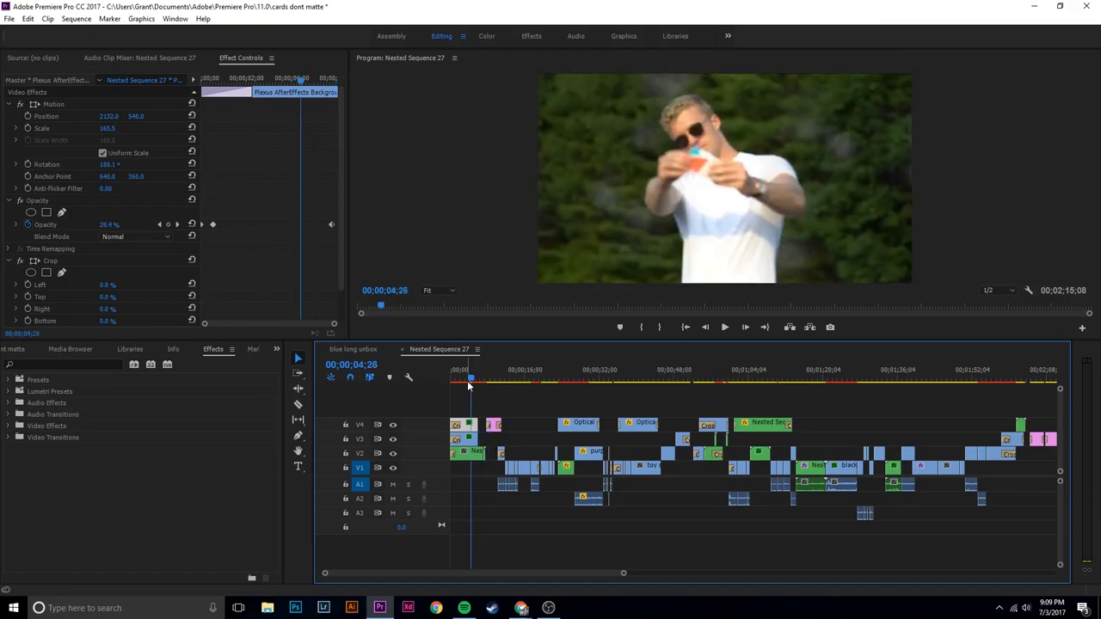
drag(467, 385, 534, 367)
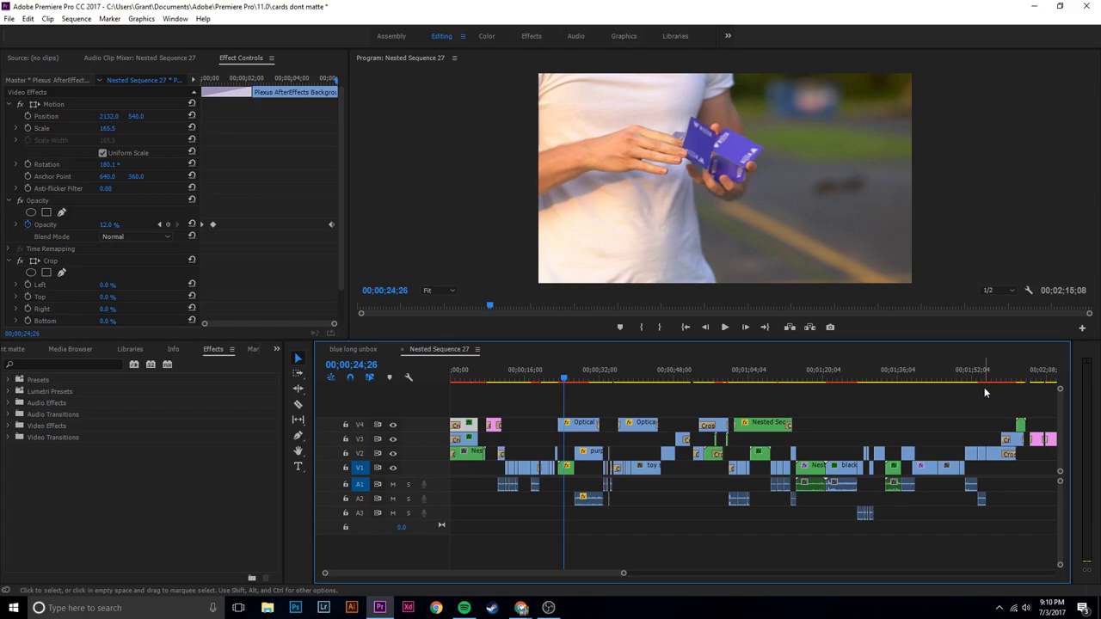
Step: Play Nested Sequence 27 from about 24 seconds and step back through the frames of the card change near 33 seconds
key(space)
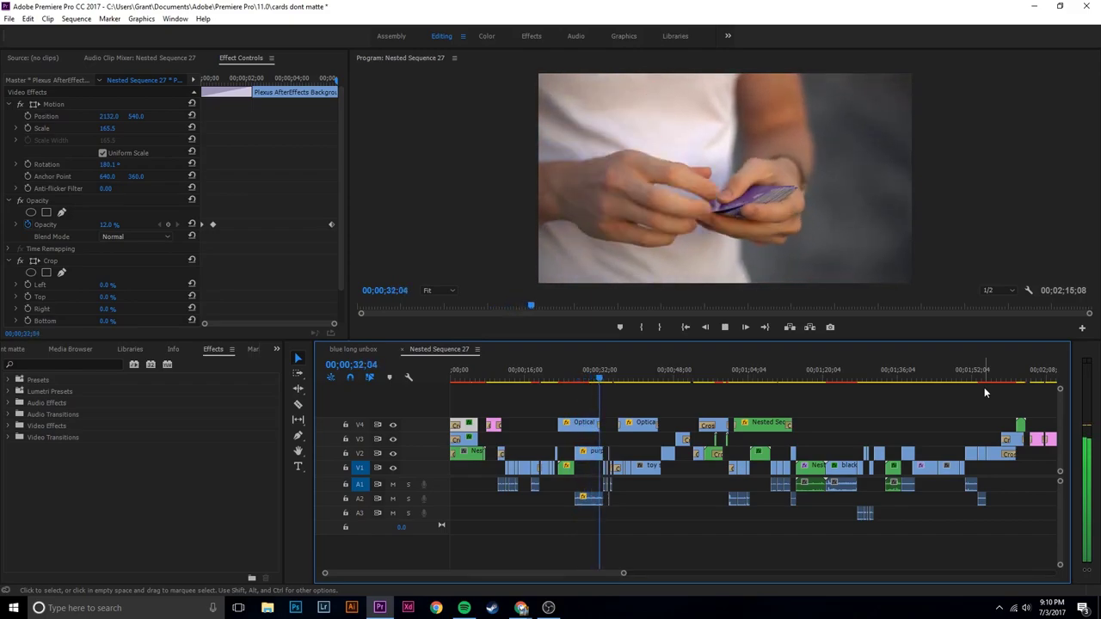
key(space)
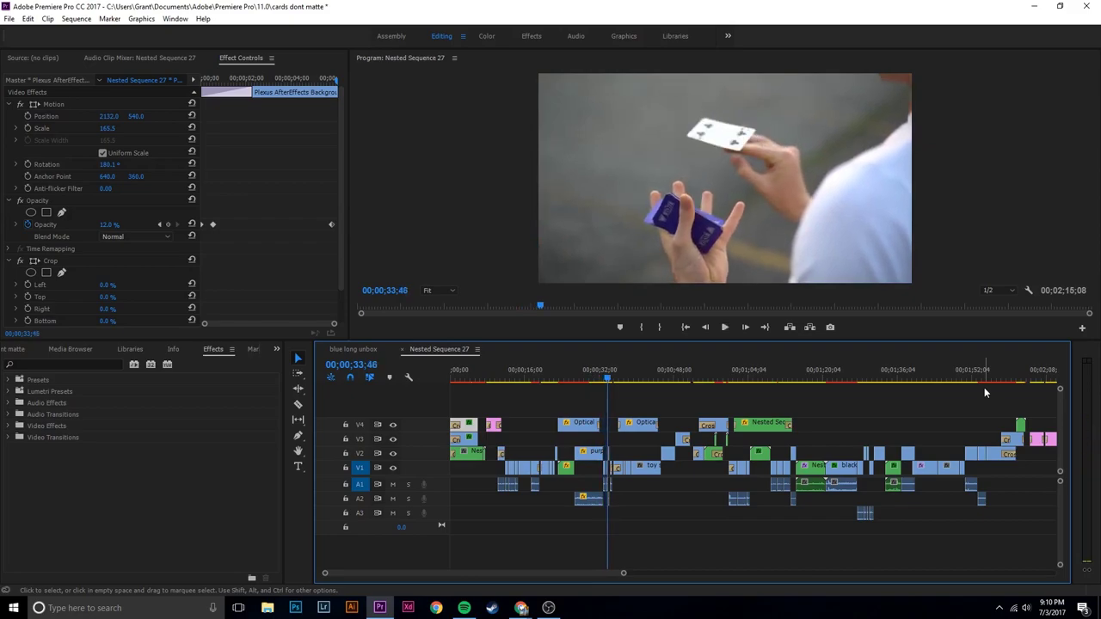
key(shift+Left)
key(shift+Left)
key(shift+Left)
key(shift+Left)
key(shift+Left)
key(shift+Left)
key(shift+Left)
key(shift+Left)
key(shift+Left)
key(shift+Left)
key(shift+Left)
key(shift+Left)
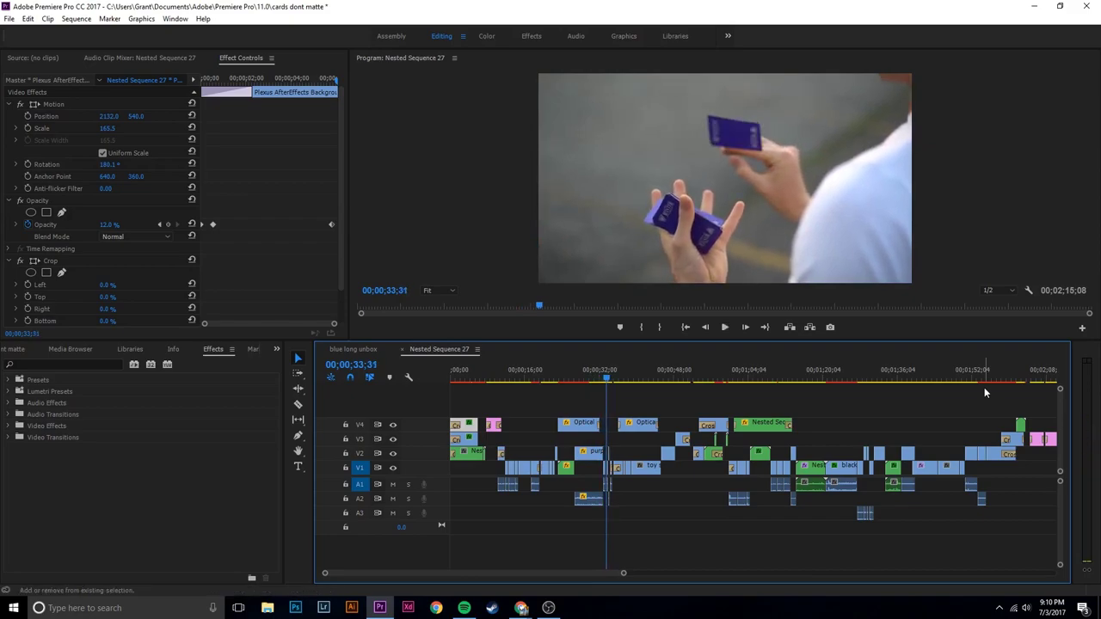
Step: Review the card shots and the GHOSTS title section by playing on to about 1:01, pausing between shots
key(space)
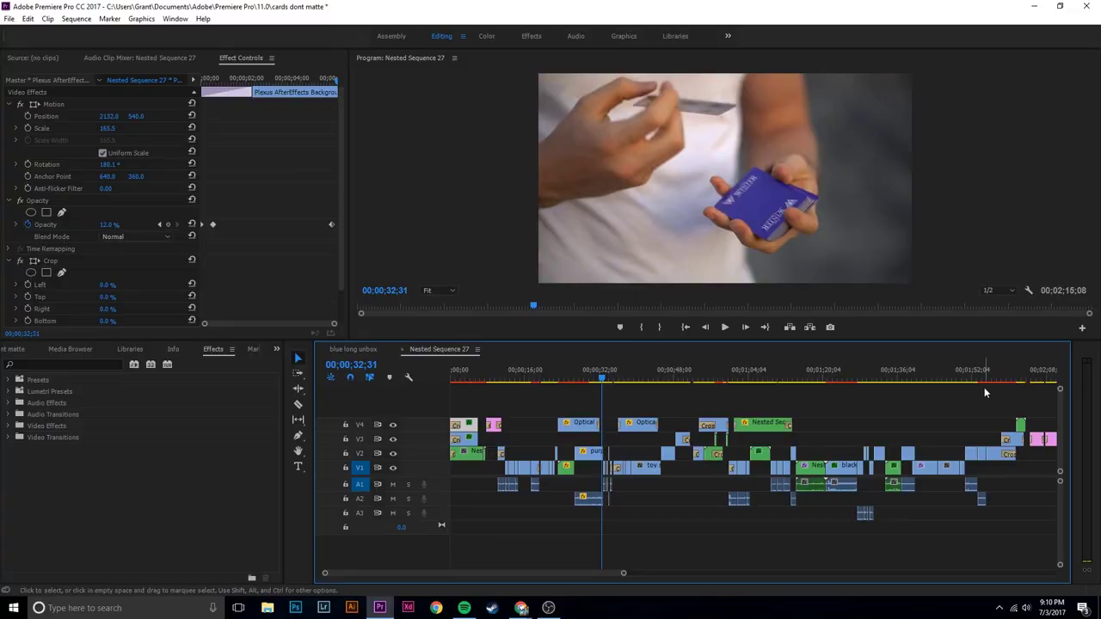
key(space)
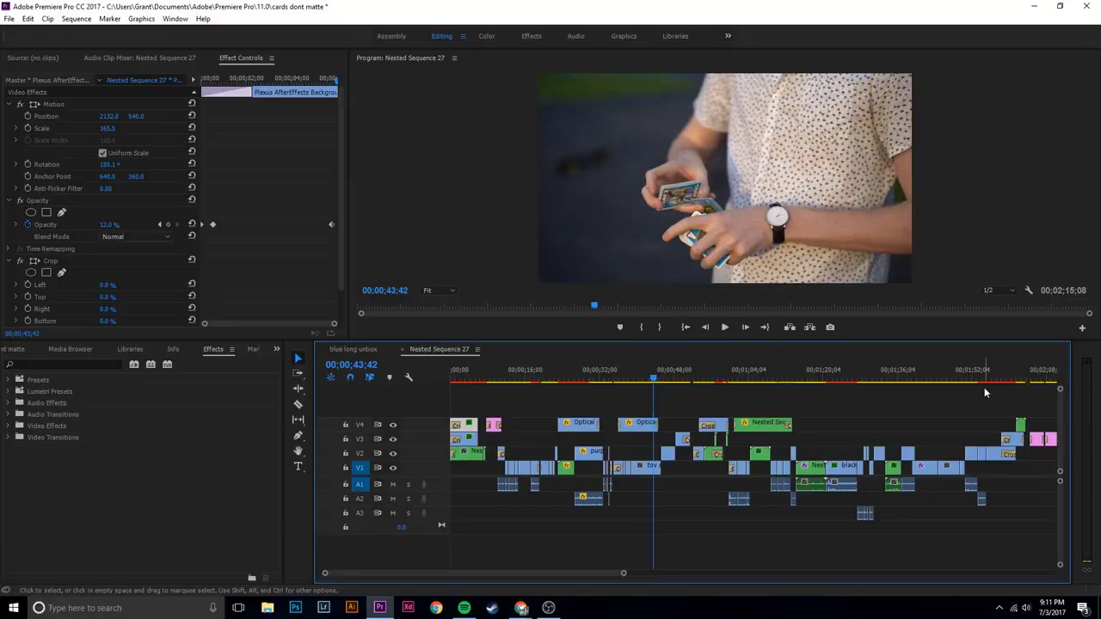
key(space)
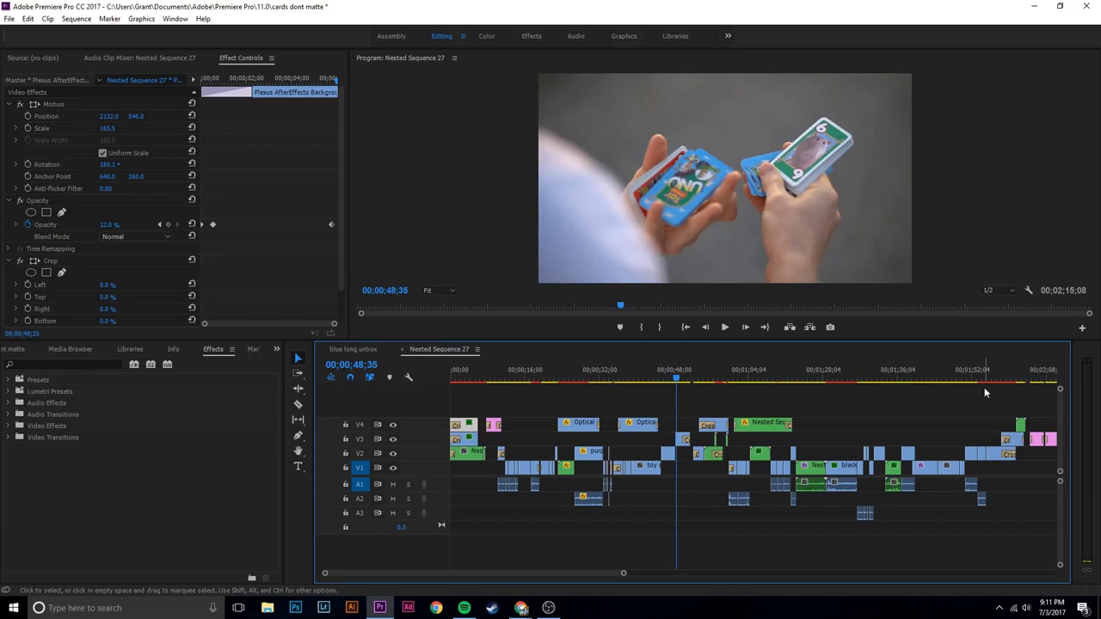
key(space)
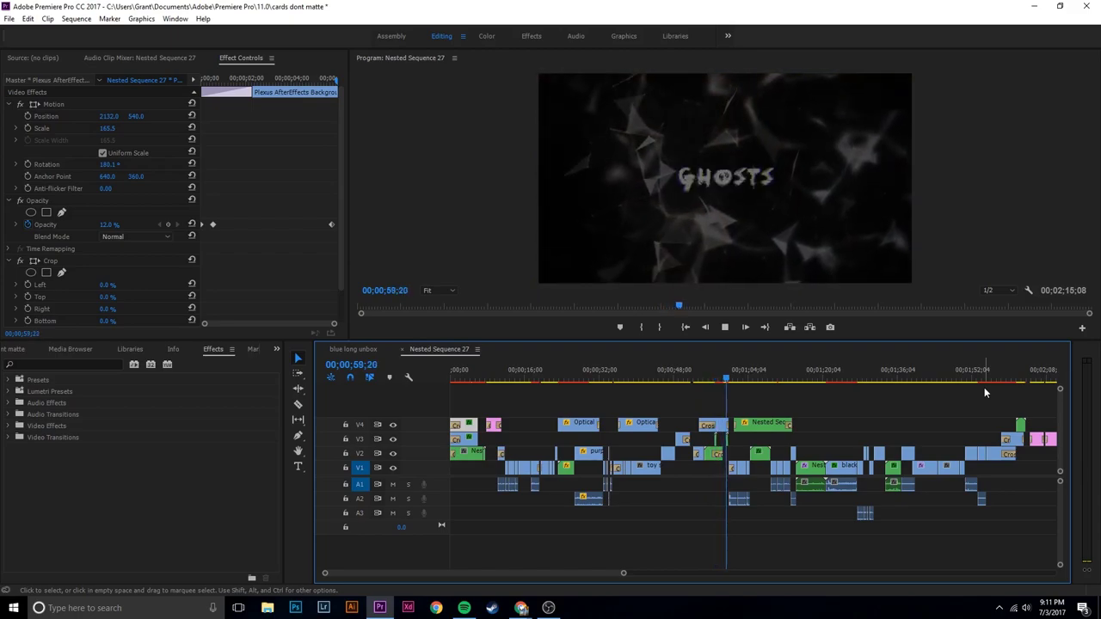
key(space)
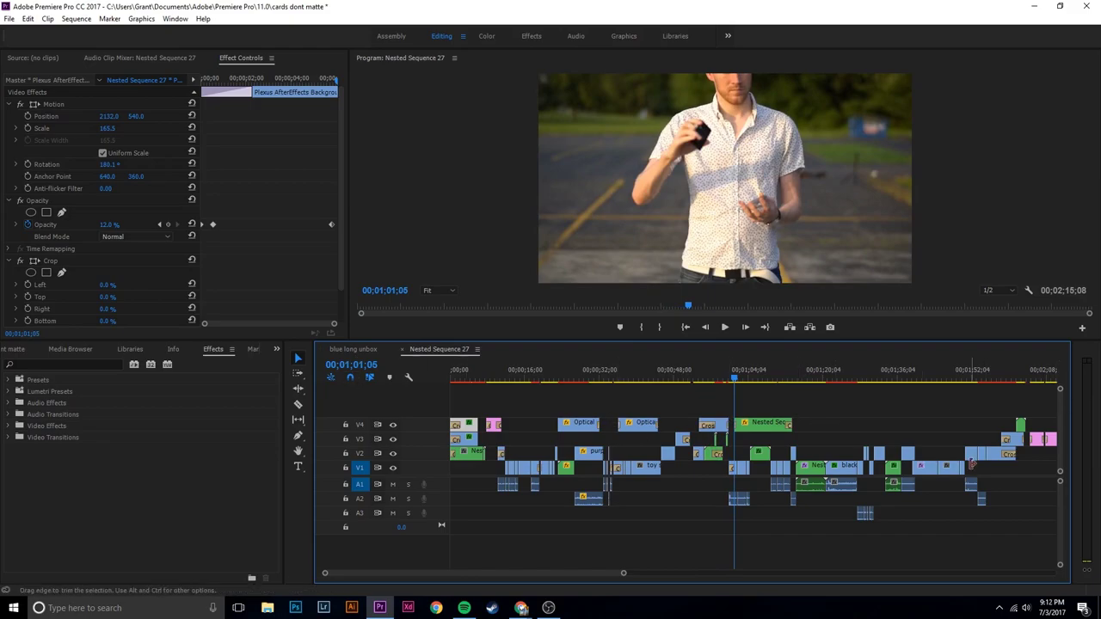
Step: Close Nested Sequence 27 and play the blue long unbox sequence from about 0:58 to 1:07 to examine how cuts match the music
click(403, 349)
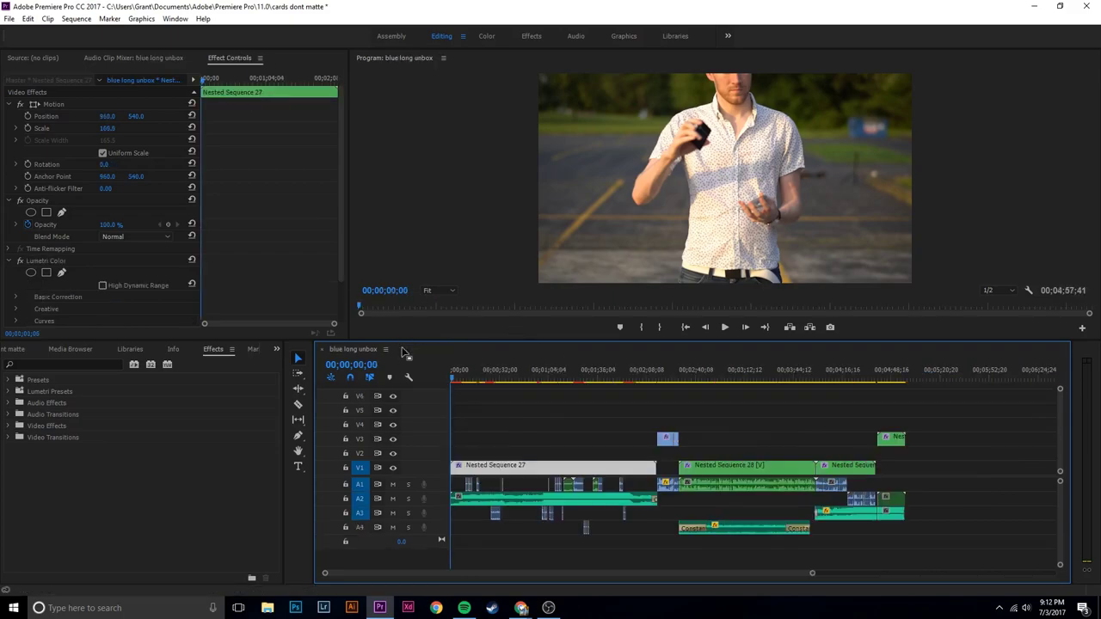
drag(532, 385, 551, 380)
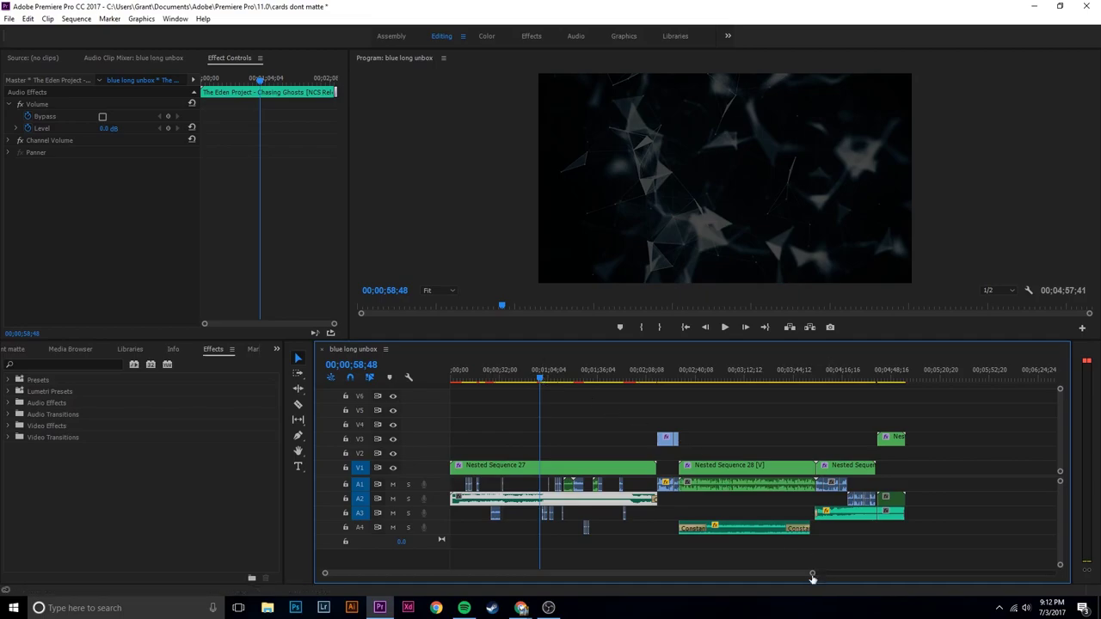
key(equal)
key(equal)
key(equal)
key(space)
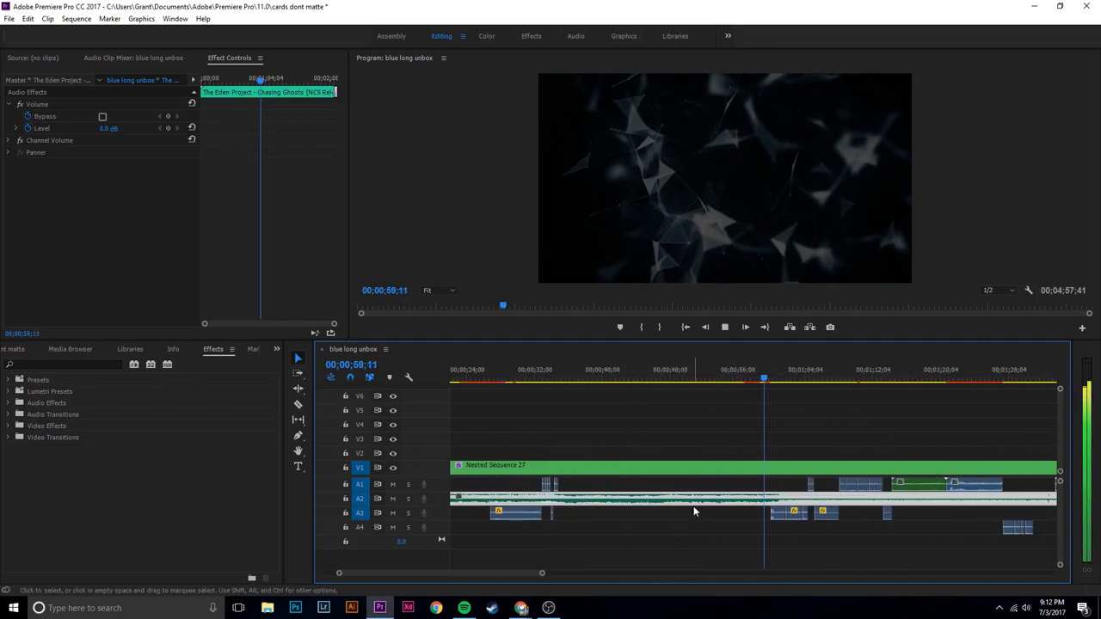
key(space)
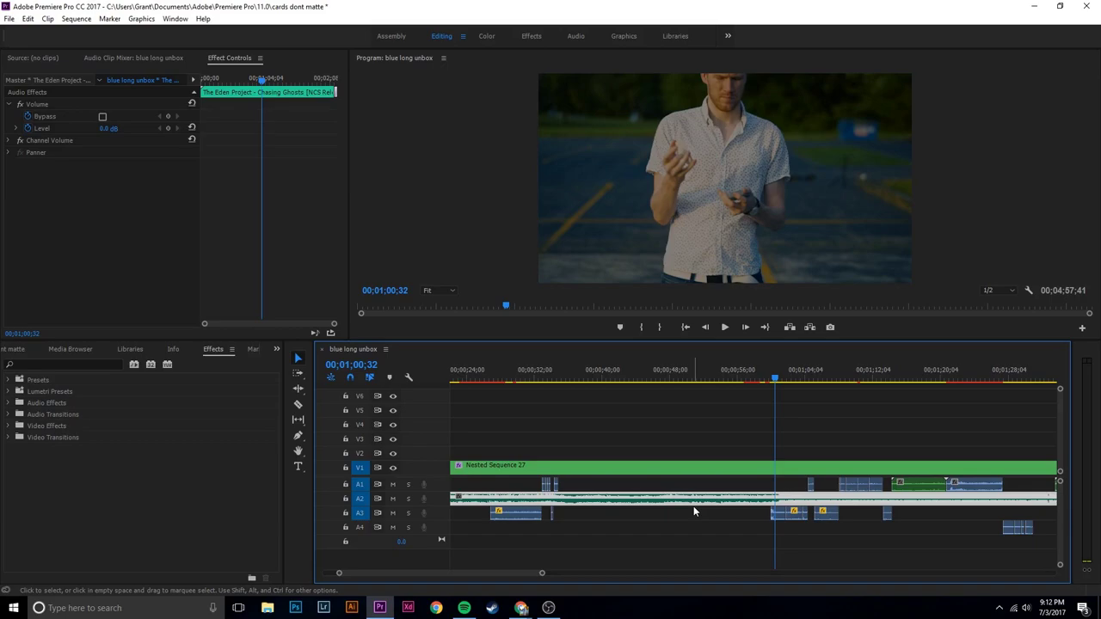
key(space)
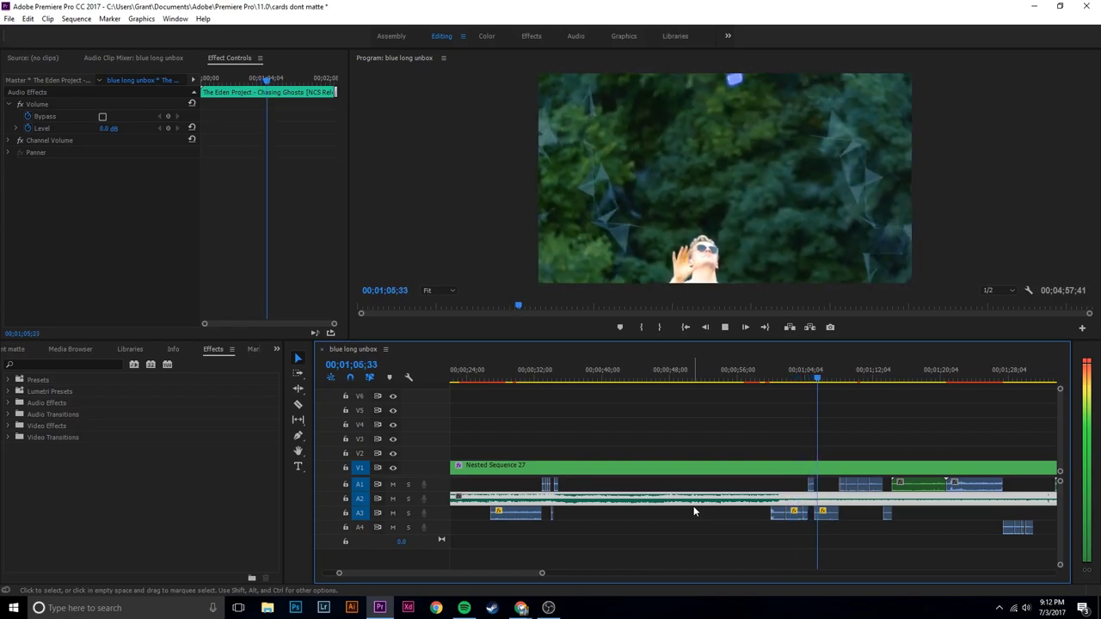
key(space)
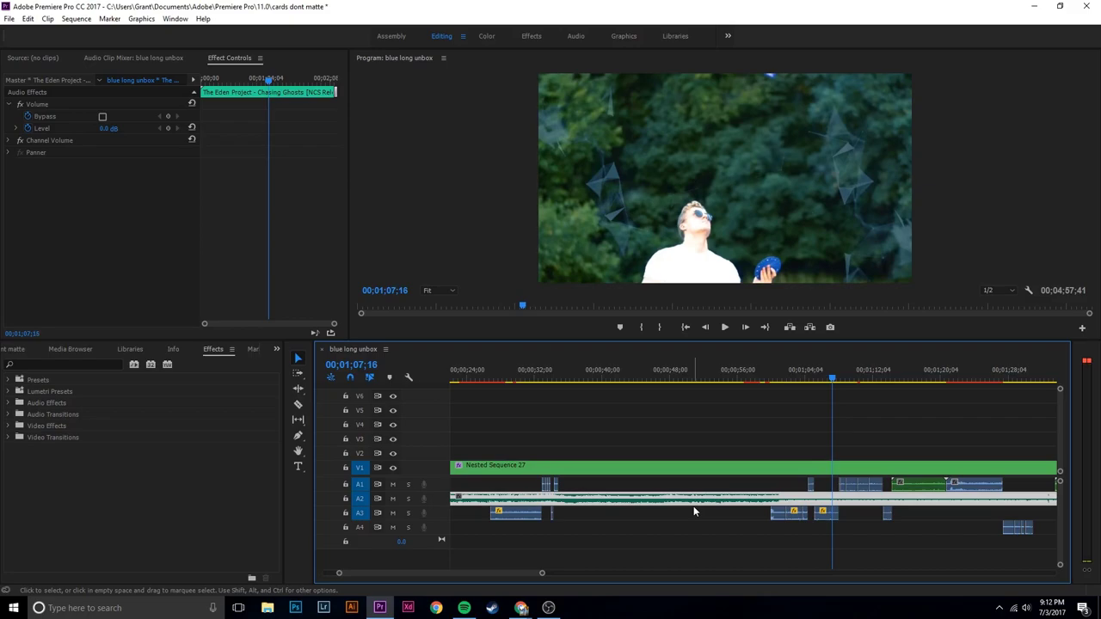
Step: Reopen Nested Sequence 27 and inspect the effect settings of the Nested Sequence 06 and Nested Sequence 12 clips near 1:08
double_click(710, 469)
drag(765, 379, 771, 406)
click(759, 455)
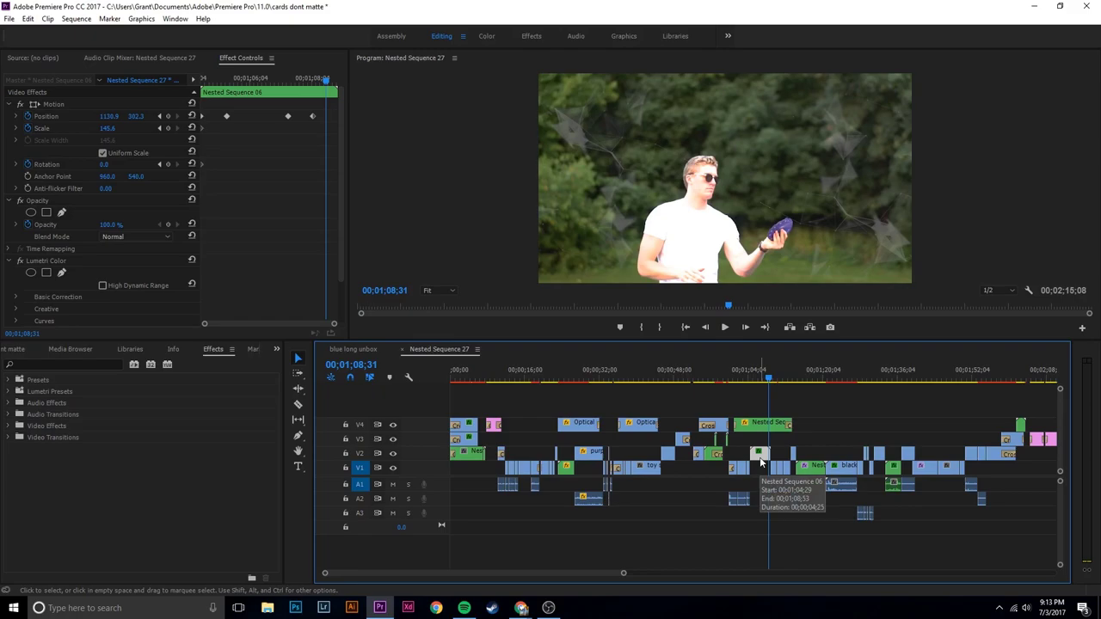
click(757, 423)
click(764, 381)
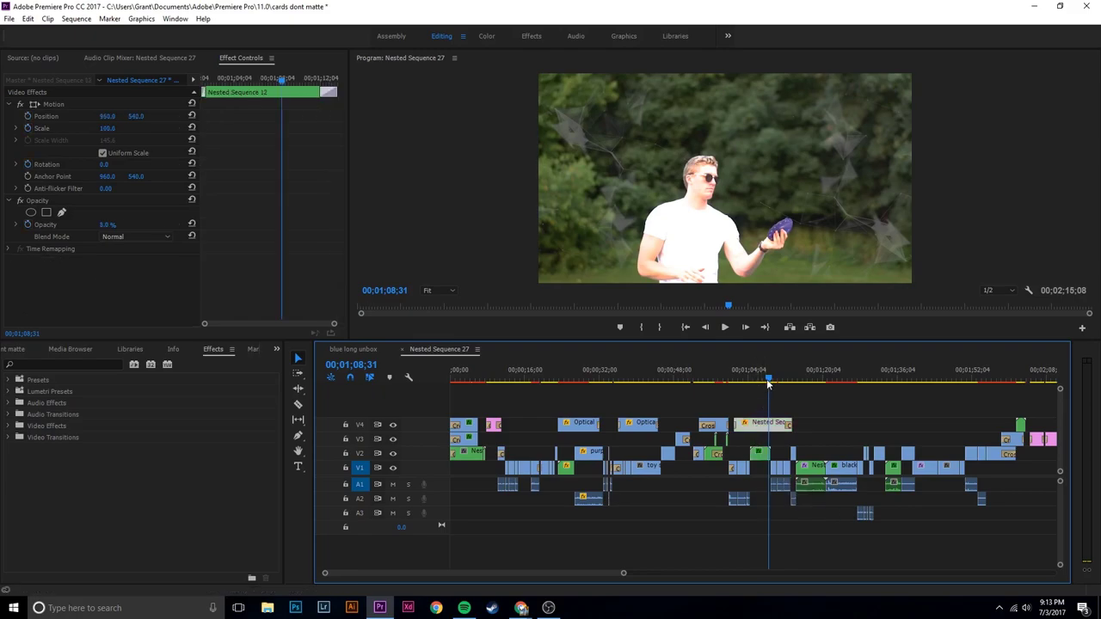
drag(764, 382, 765, 383)
Step: Open Nested Sequence 12, scrub through its two stacked Plexus background clips, and close it again
double_click(763, 424)
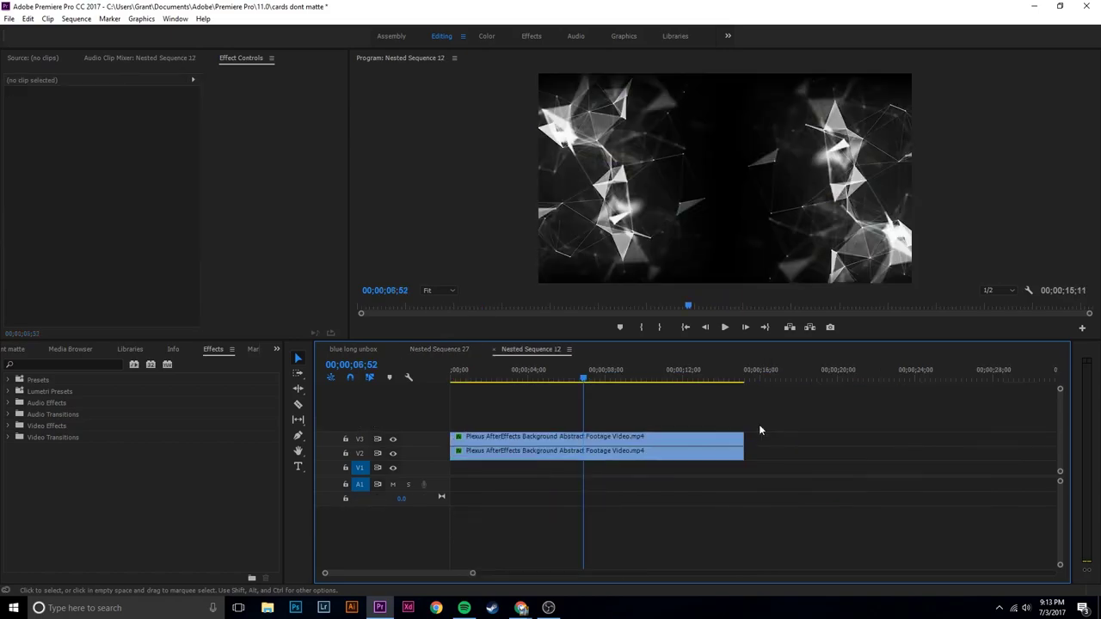
drag(584, 381, 513, 397)
click(494, 349)
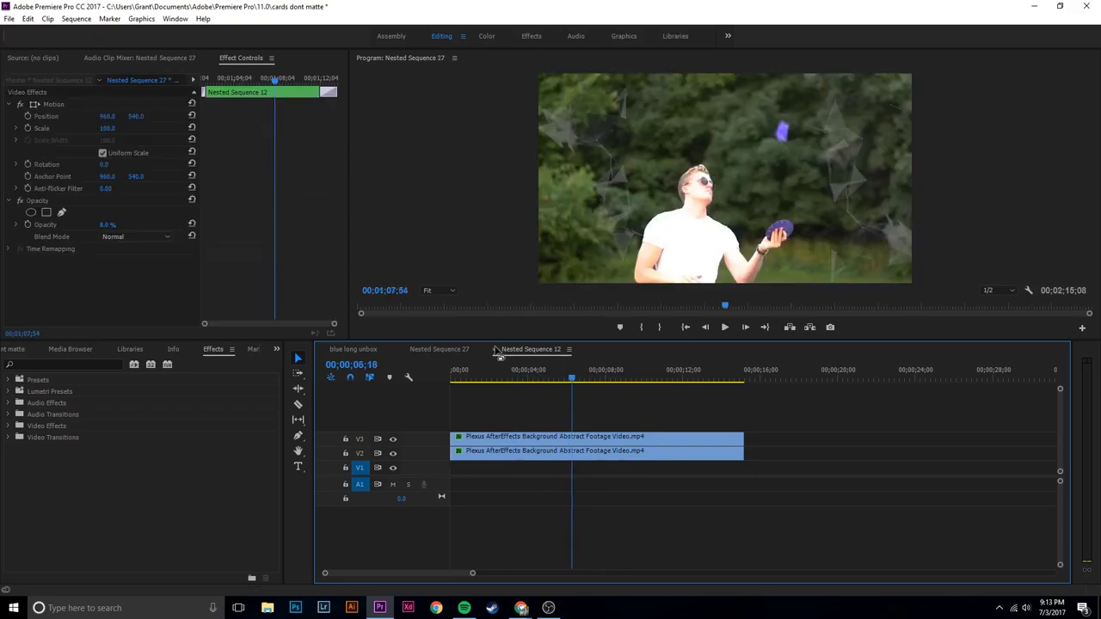
Step: Replay the card toss around 1:07 in Nested Sequence 27 and review the following shots up to about 1:19
mouse_move(767, 381)
mouse_down()
mouse_move(751, 384)
mouse_move(767, 385)
mouse_up()
key(space)
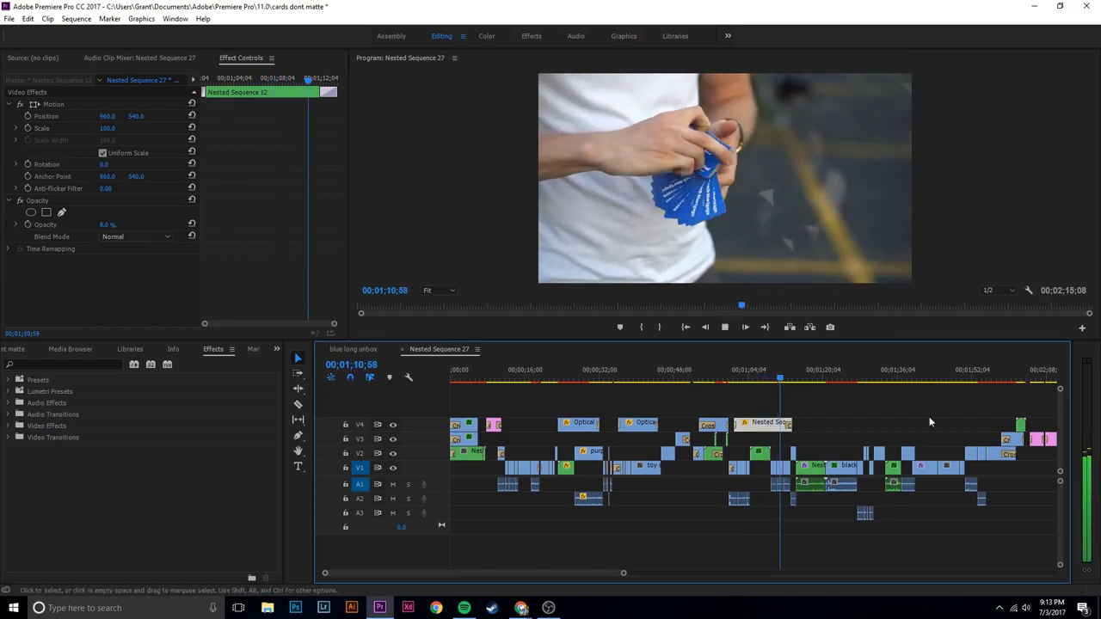
key(space)
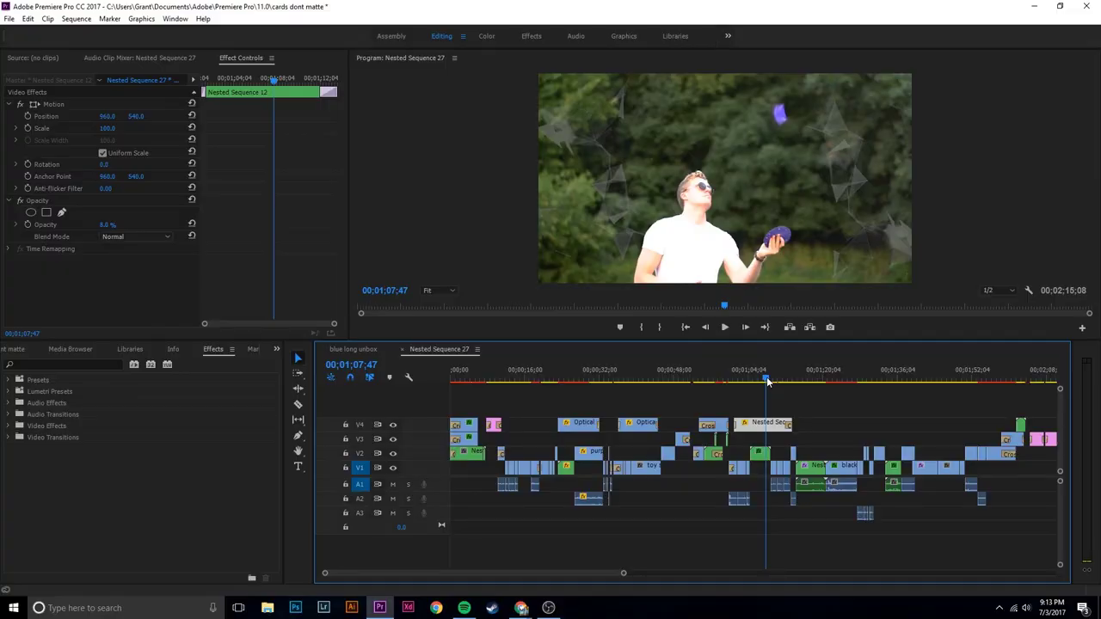
key(space)
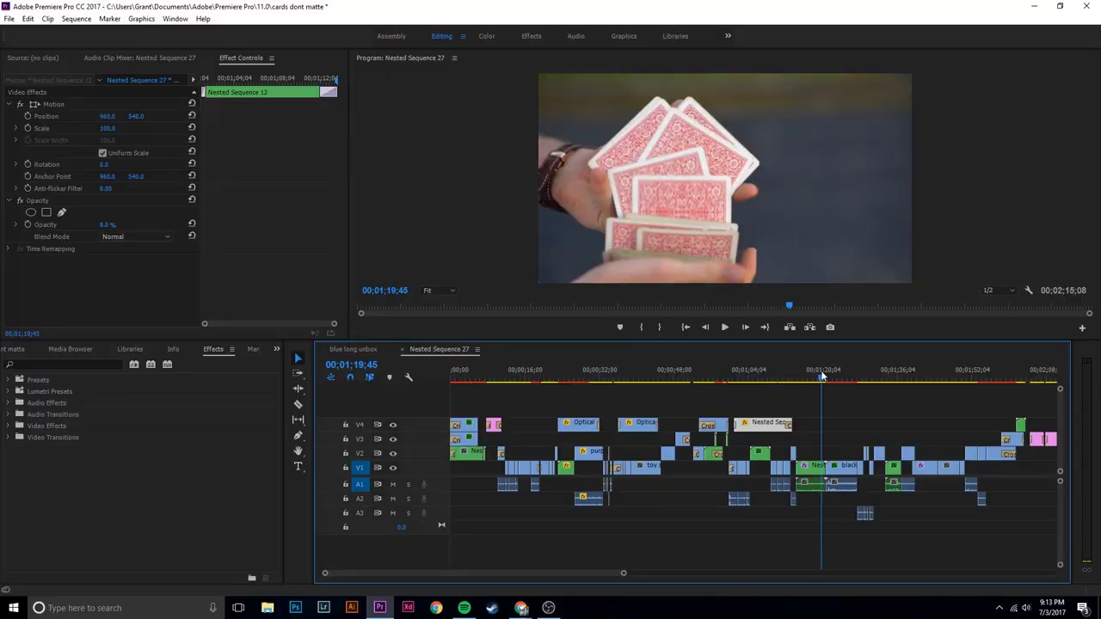
Step: Review the shots from about 1:21 to 1:39 by playing that stretch of Nested Sequence 27
drag(821, 376, 831, 381)
key(space)
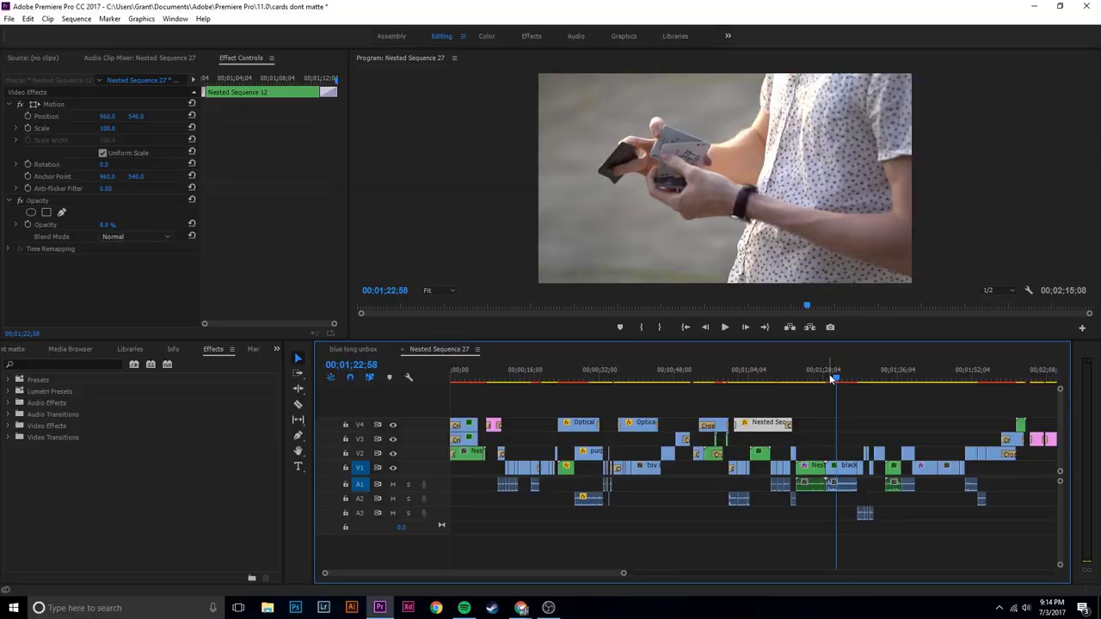
key(space)
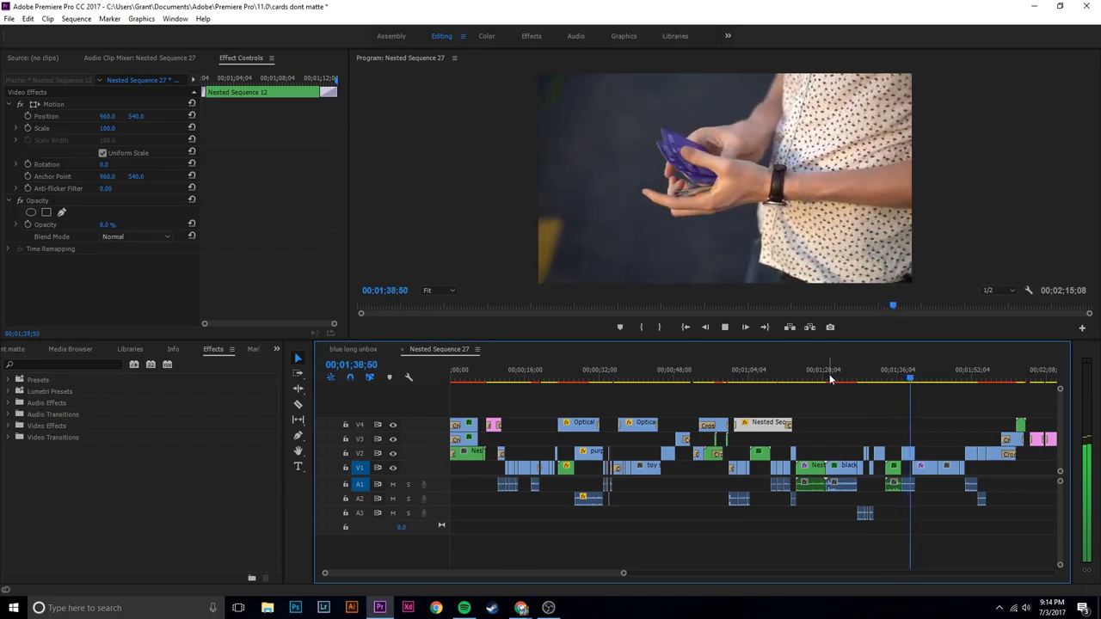
key(space)
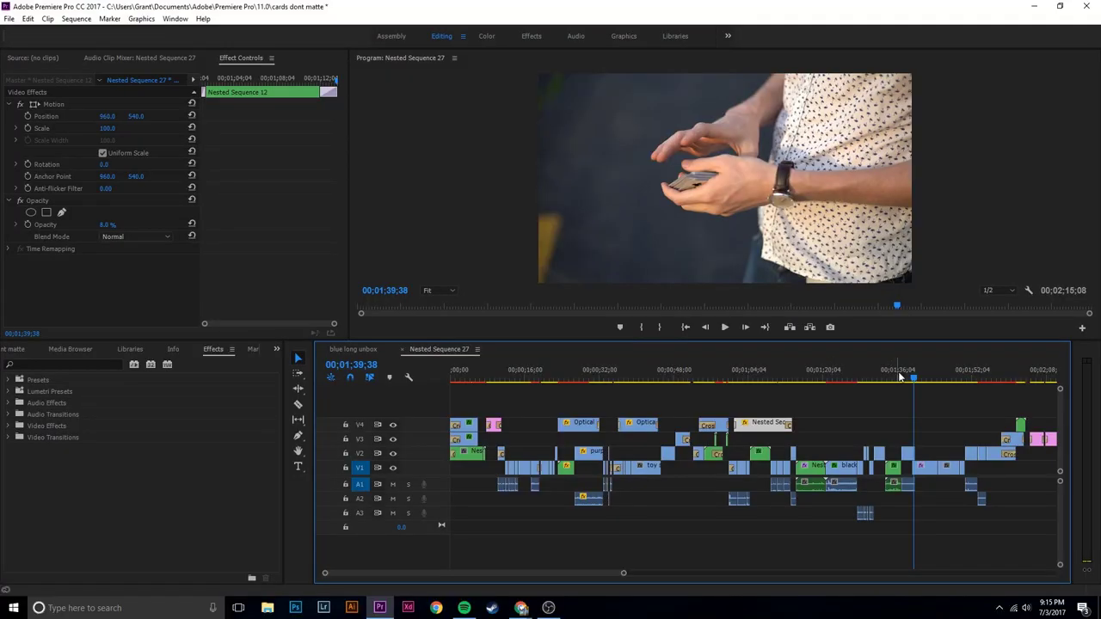
Step: Play Nested Sequence 27 from about 1:36 to 1:58, pausing to examine the card shots and the closing overlay transition
click(900, 377)
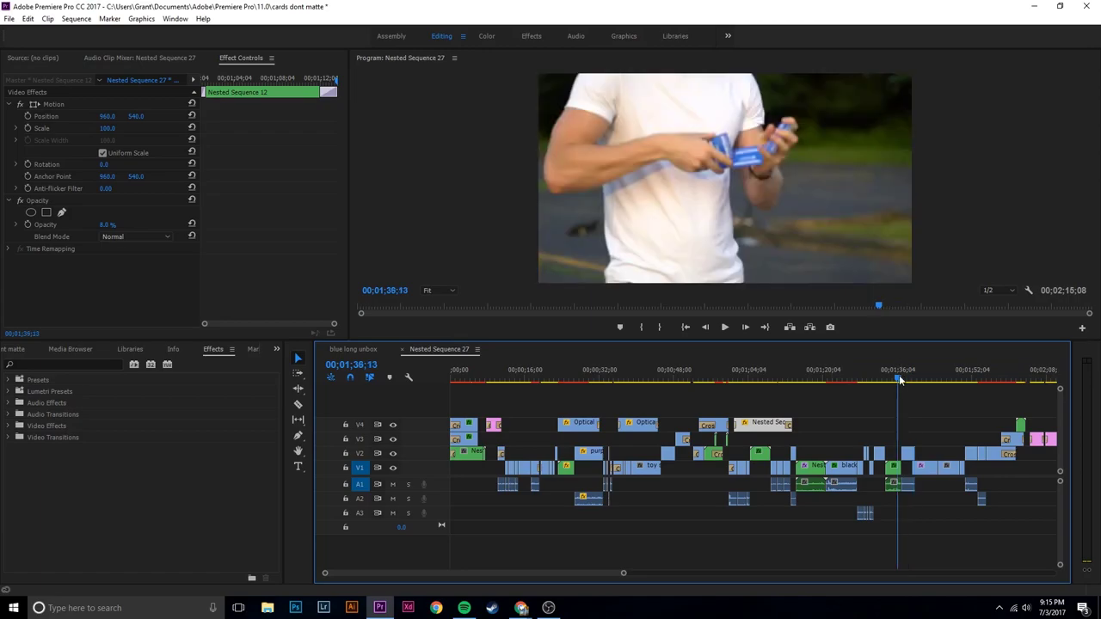
key(space)
key(space)
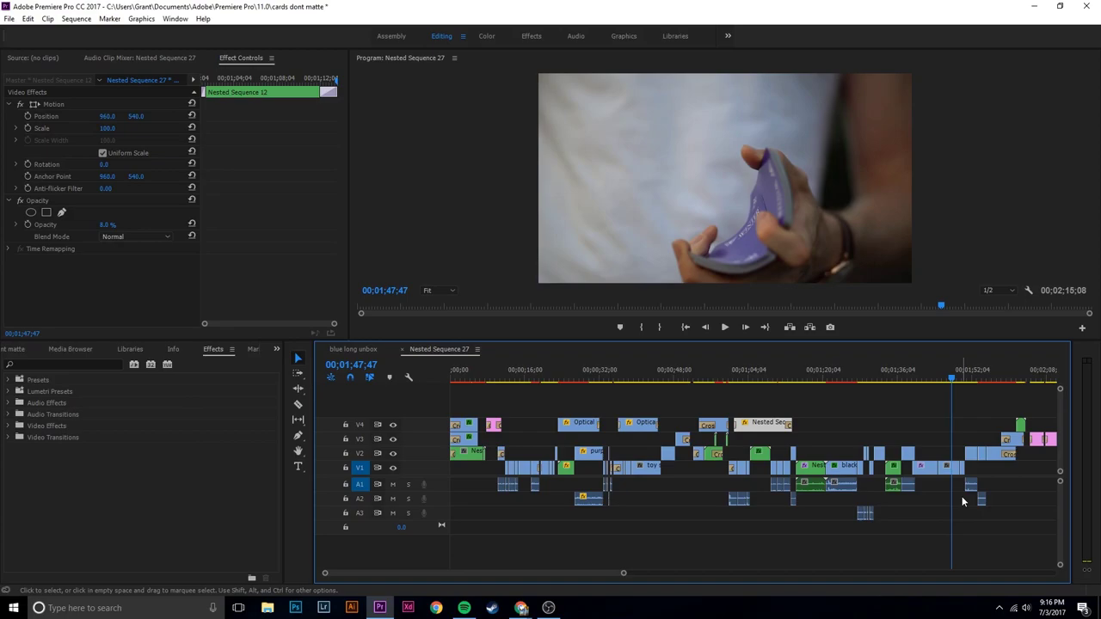
key(space)
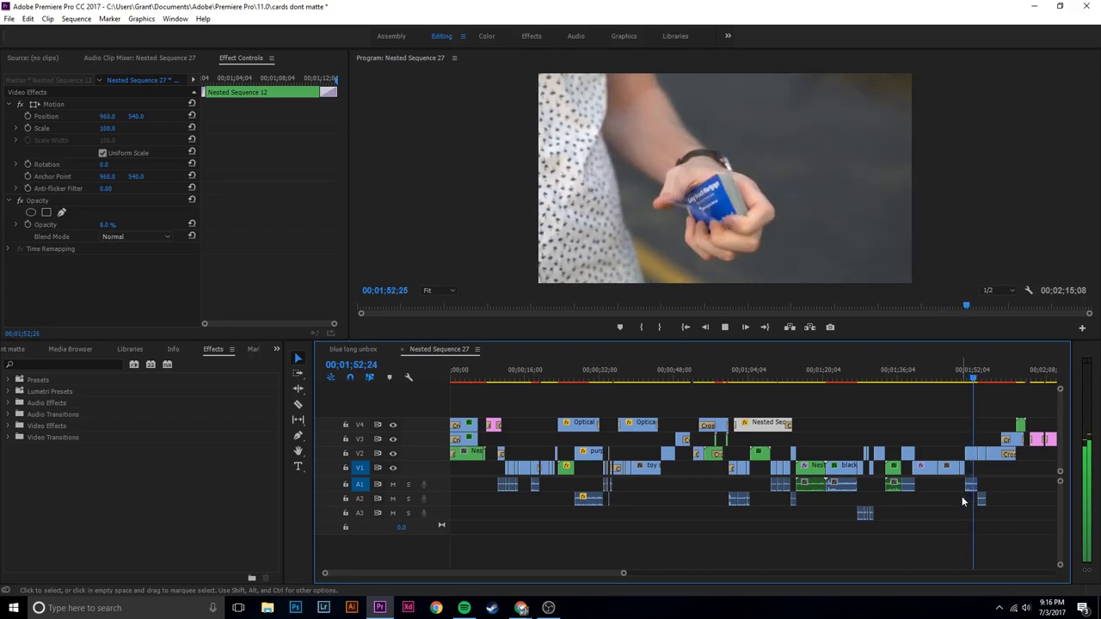
key(space)
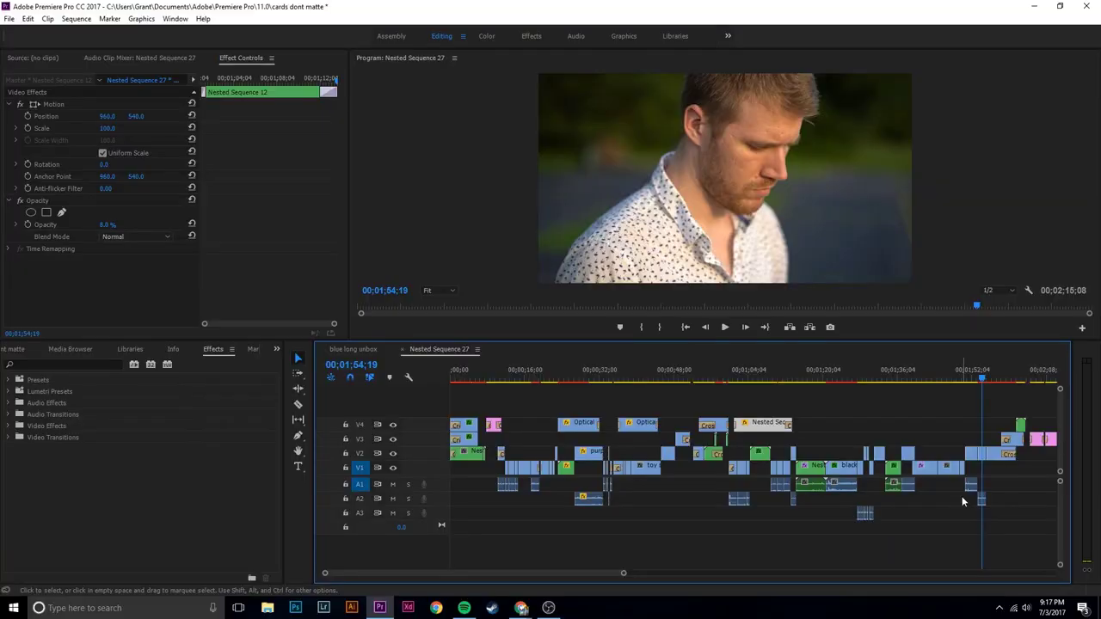
key(space)
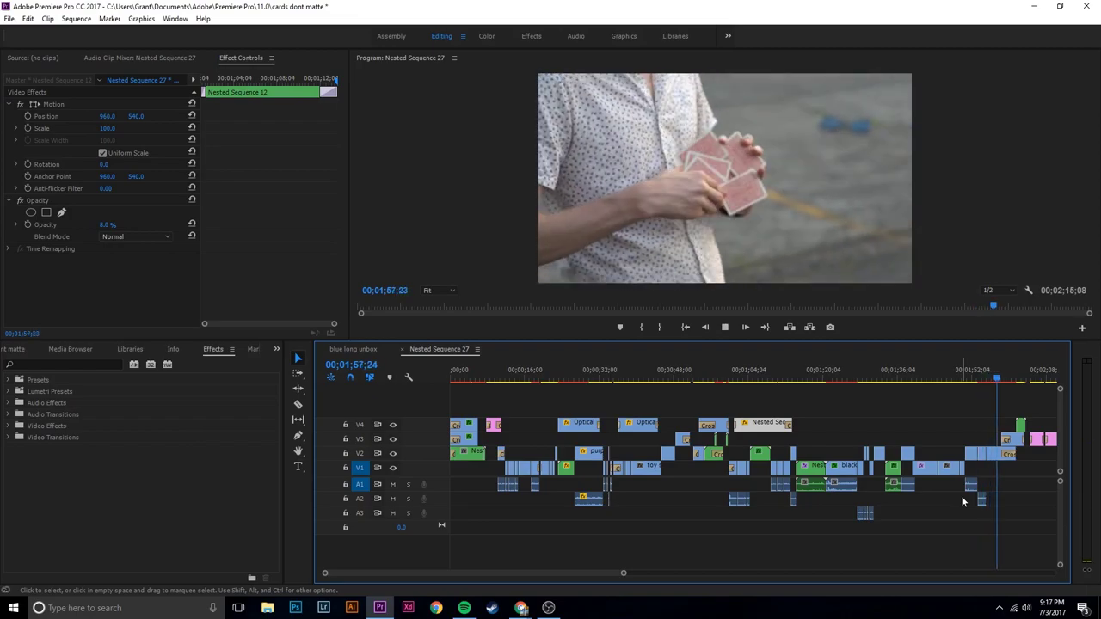
key(space)
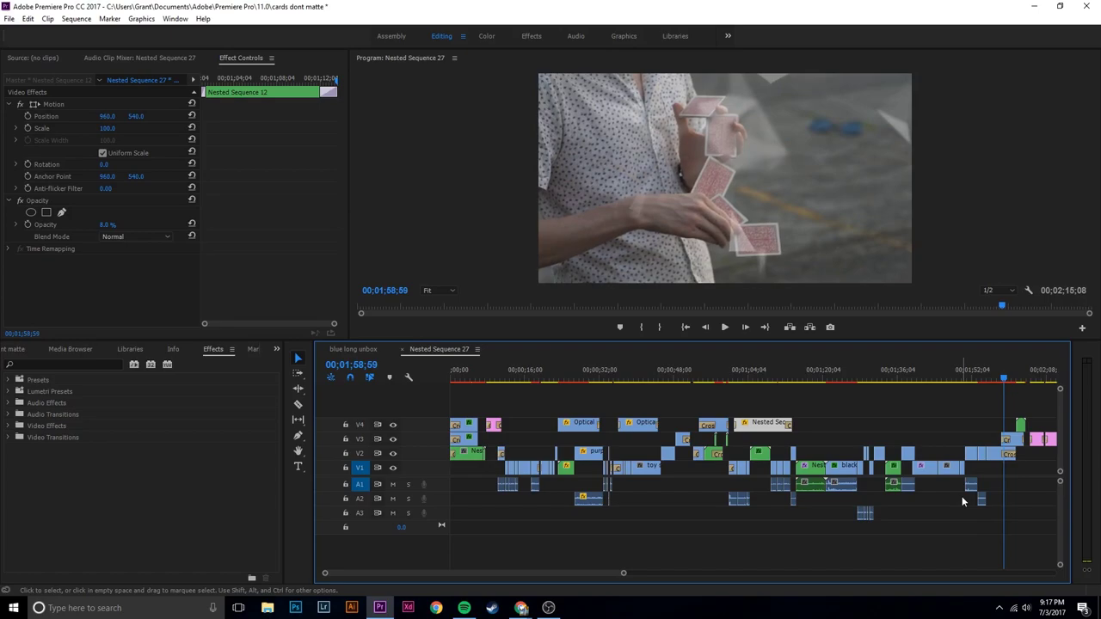
Step: Replay Nested Sequence 27 between about 1:58 and 2:00, pausing repeatedly to examine the overlay transition over the card shot
key(space)
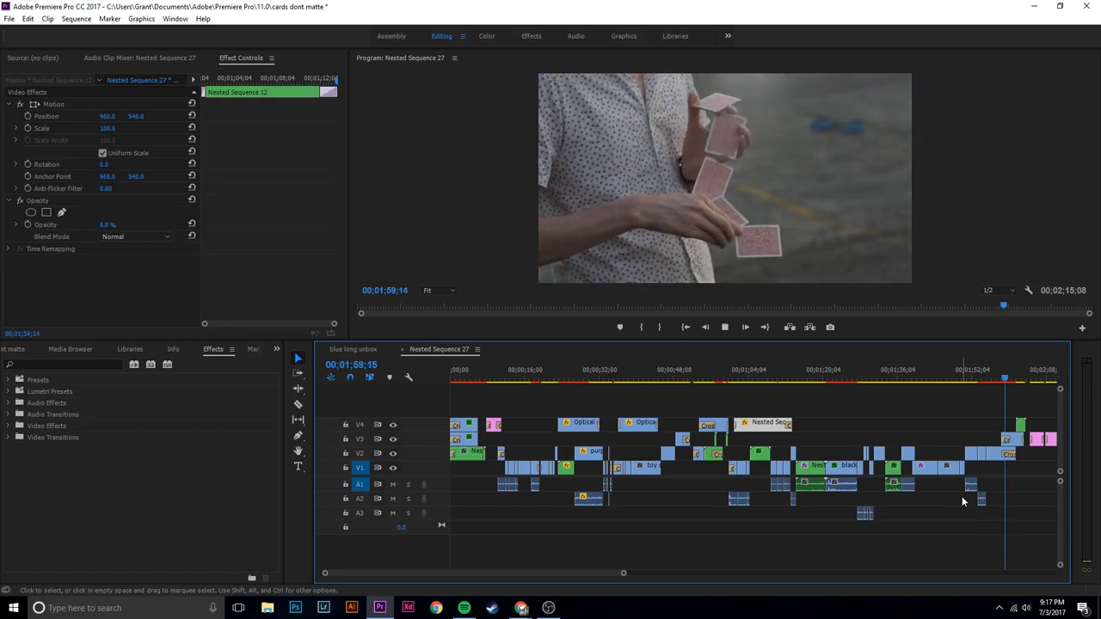
key(space)
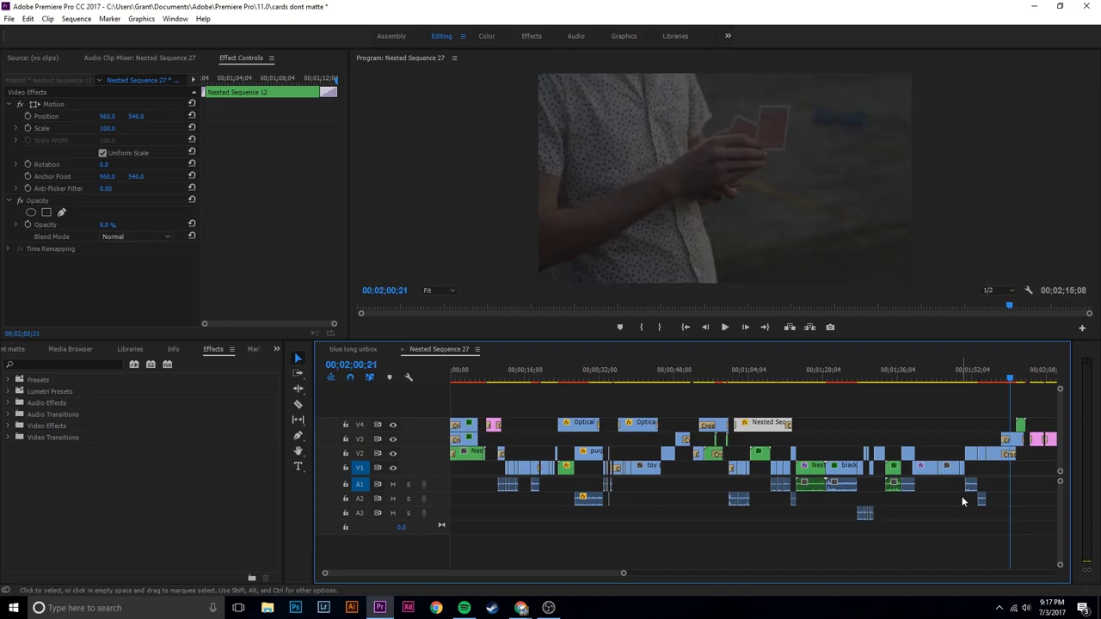
drag(996, 383, 994, 384)
key(space)
key(space)
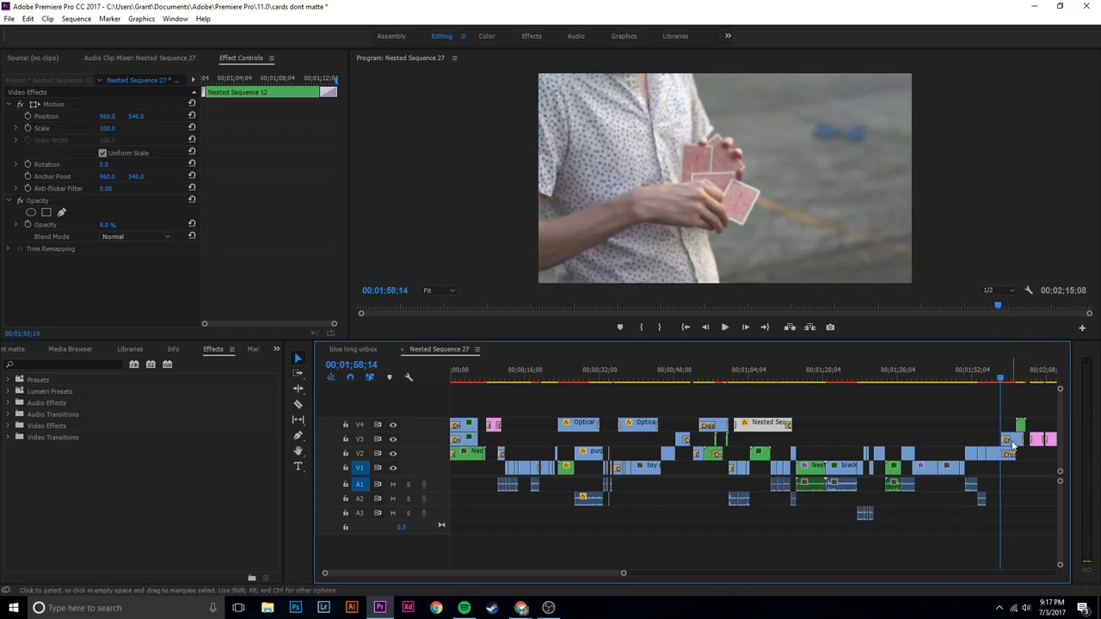
key(space)
key(space)
key(space)
key(space)
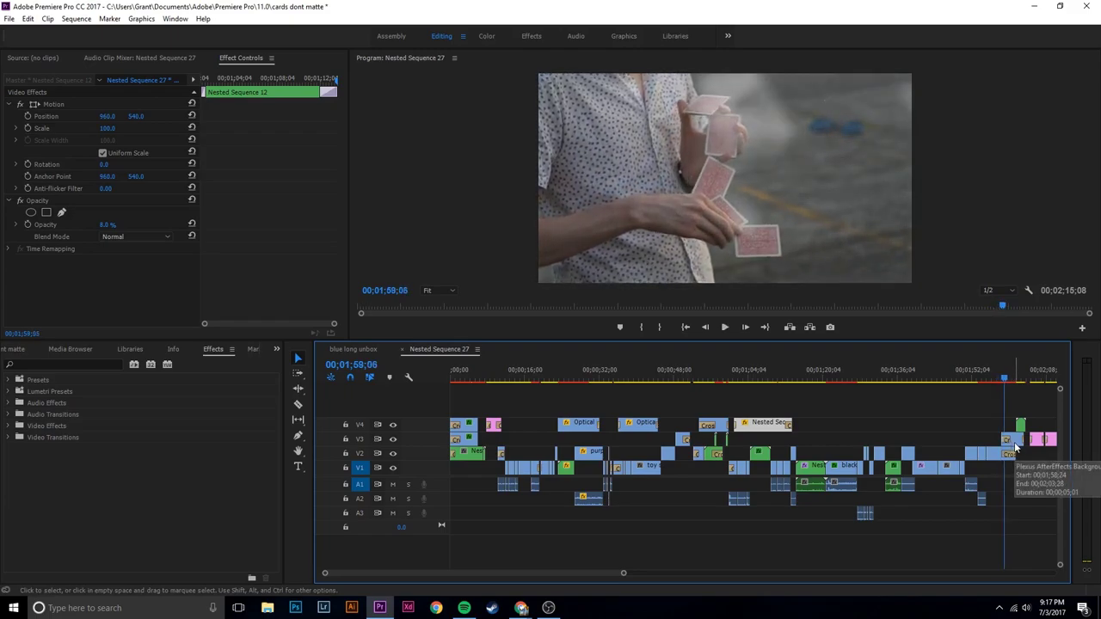
Step: Open the Plexus AfterEffects Background overlay clip near 2:00 on V3 as a source clip and play it
key(space)
double_click(1014, 447)
key(space)
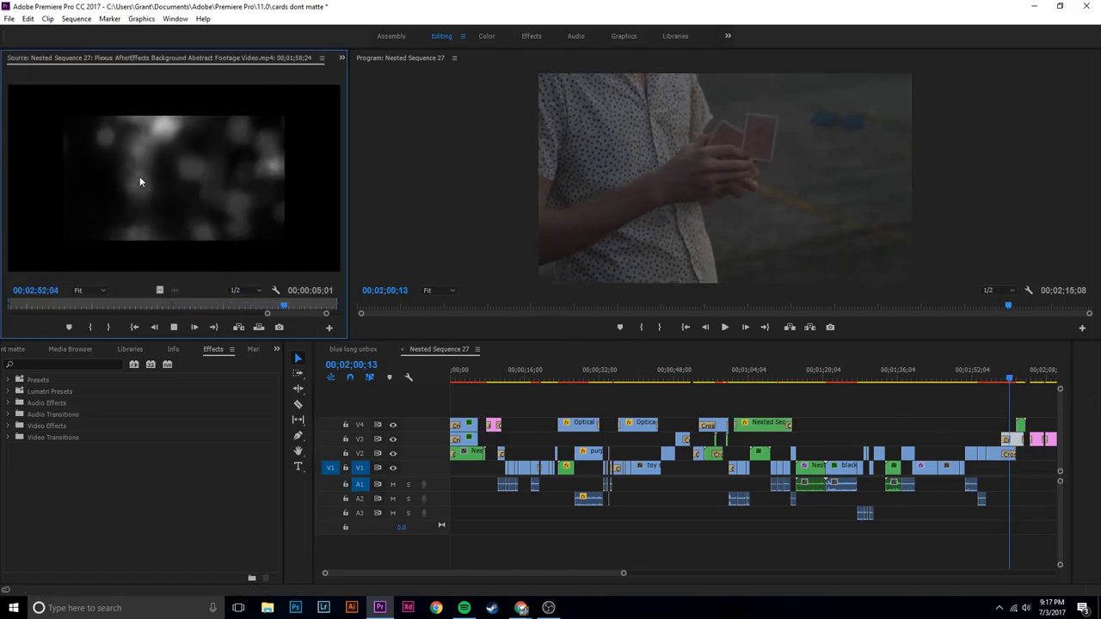
Step: Play the ending of Nested Sequence 27 from just before the Plexus overlay through to the music credit at about 2:06
click(989, 375)
key(space)
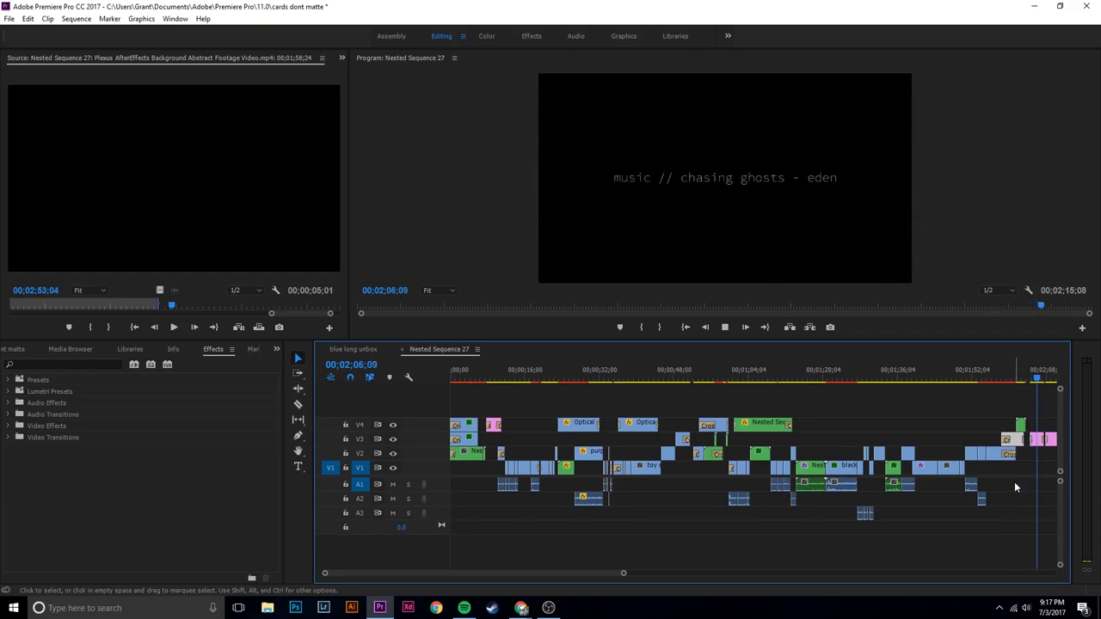
key(space)
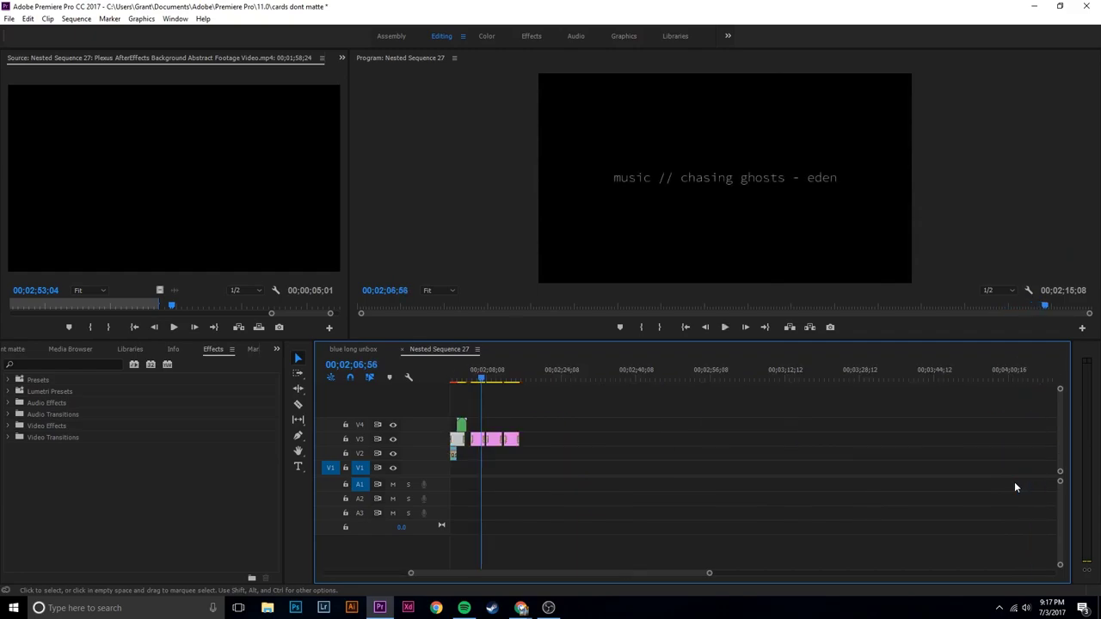